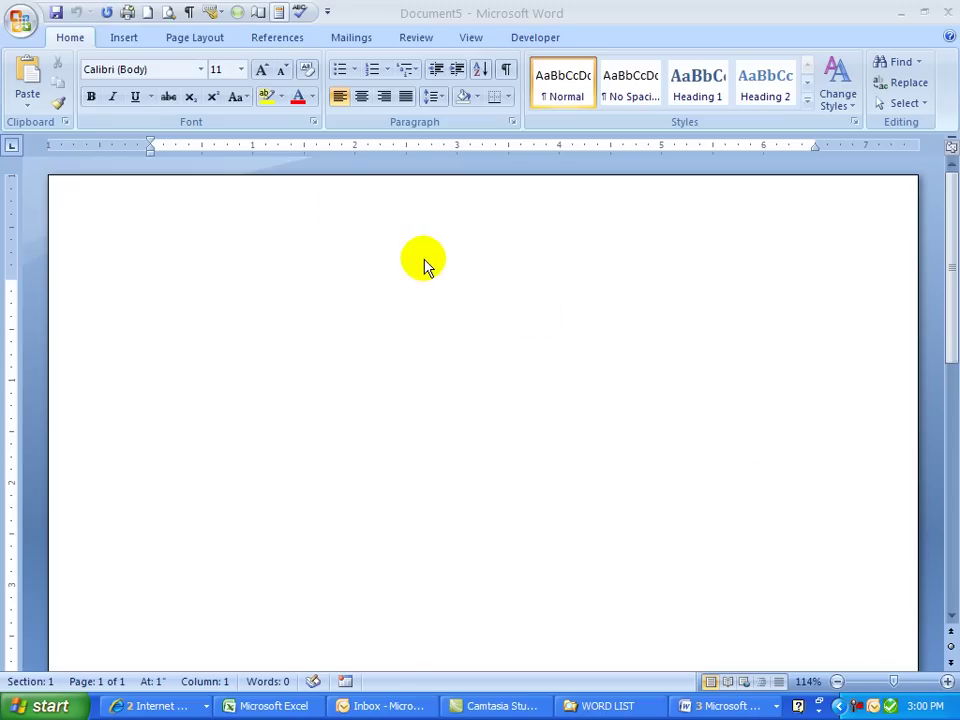
Start the step-by-step mail merge wizard and choose Labels as the document type.
left_click(344, 36)
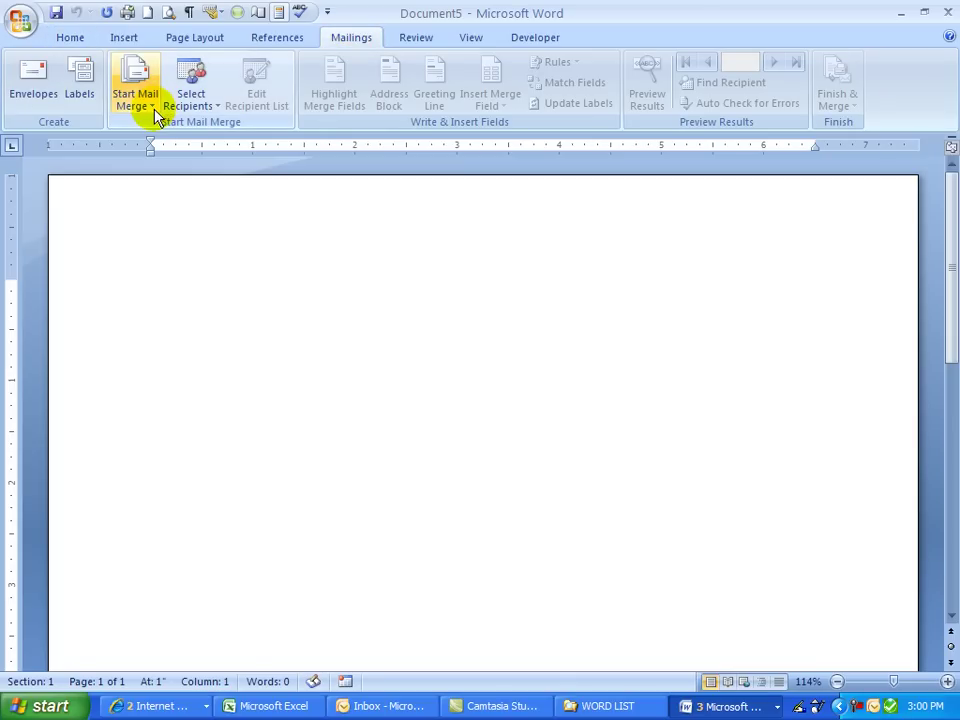
left_click(154, 112)
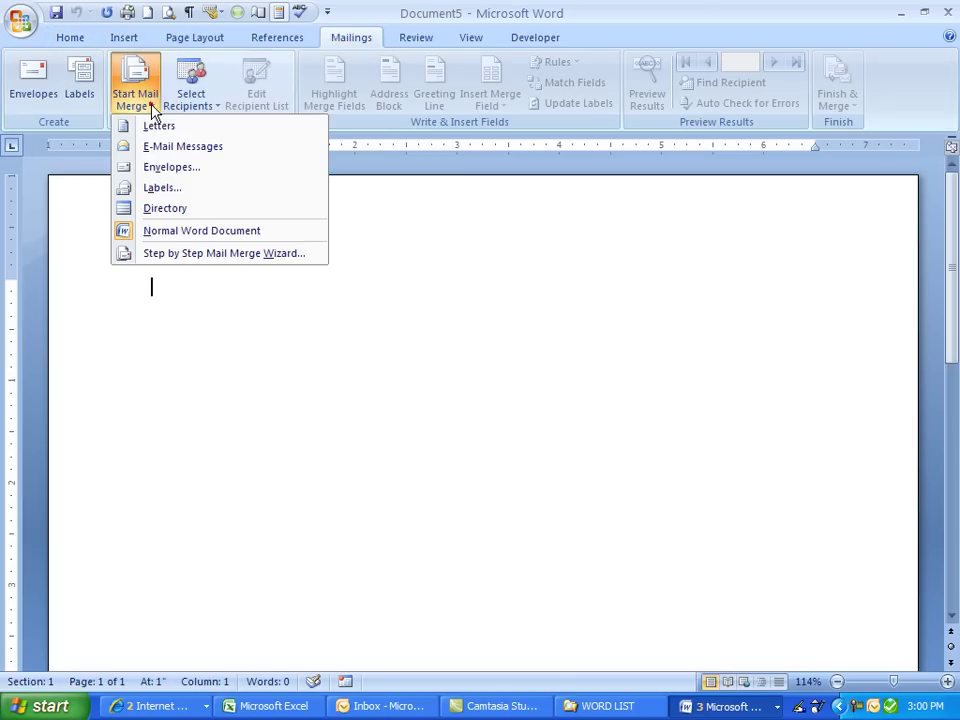
left_click(218, 256)
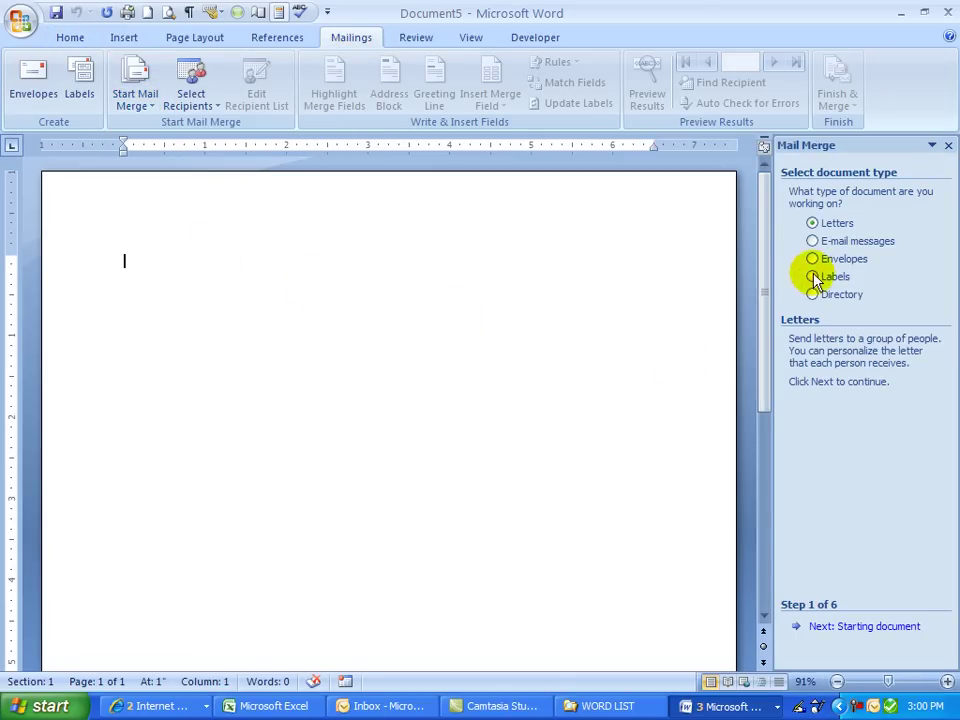
left_click(813, 278)
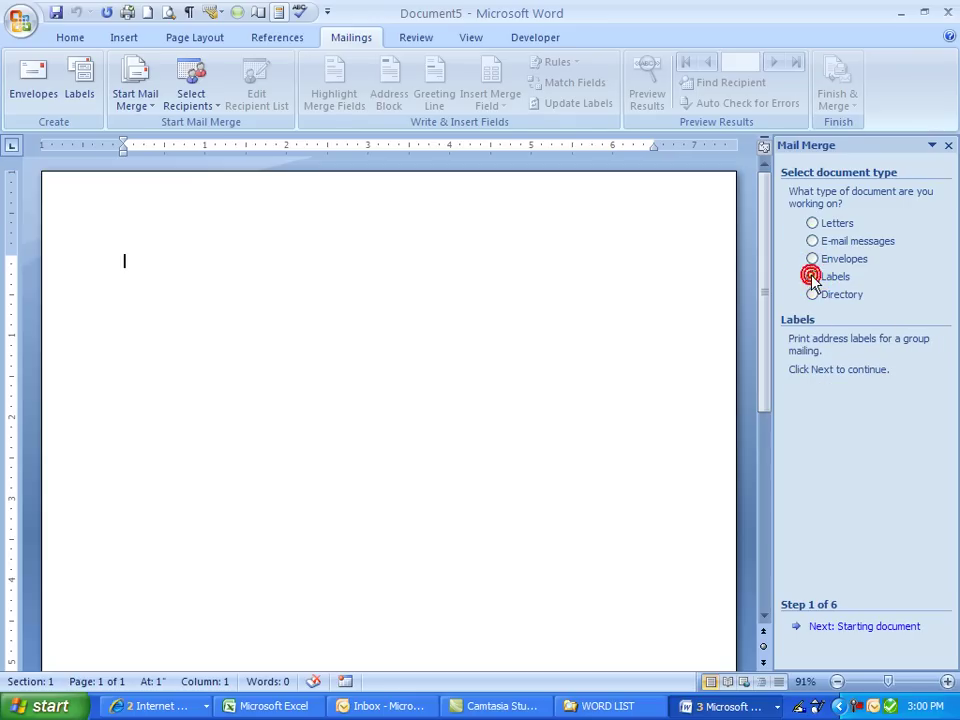
Change the starting document's layout to Avery US Letter labels, product number 5160.
left_click(823, 628)
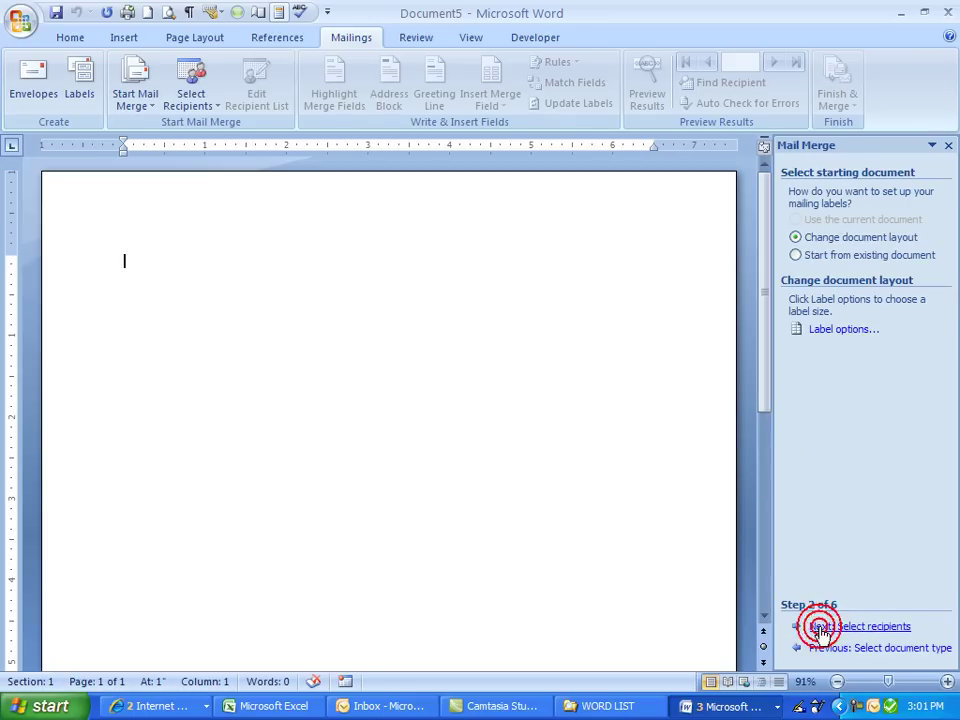
left_click(825, 330)
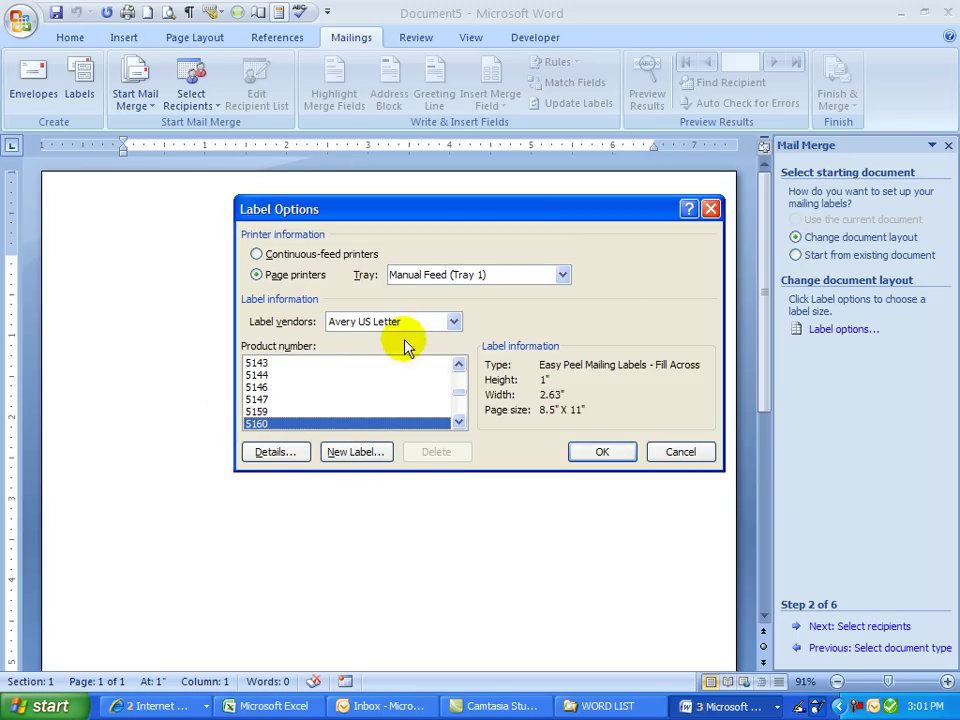
left_click(603, 452)
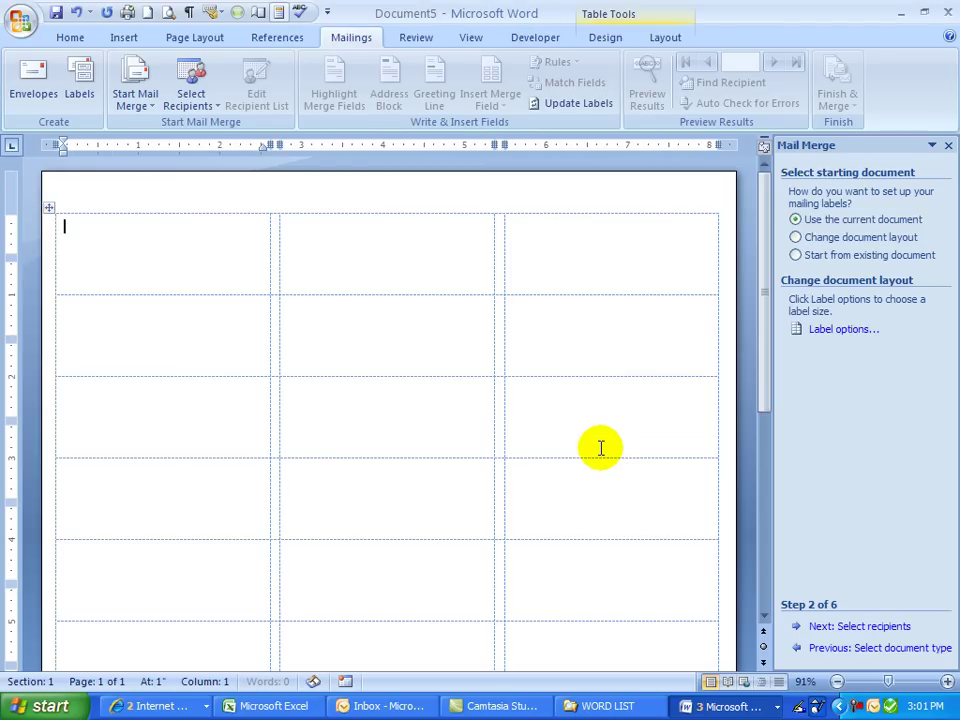
Use the existing list "potluck data" from the Desktop as the recipient source, keeping all its recipients.
left_click(848, 627)
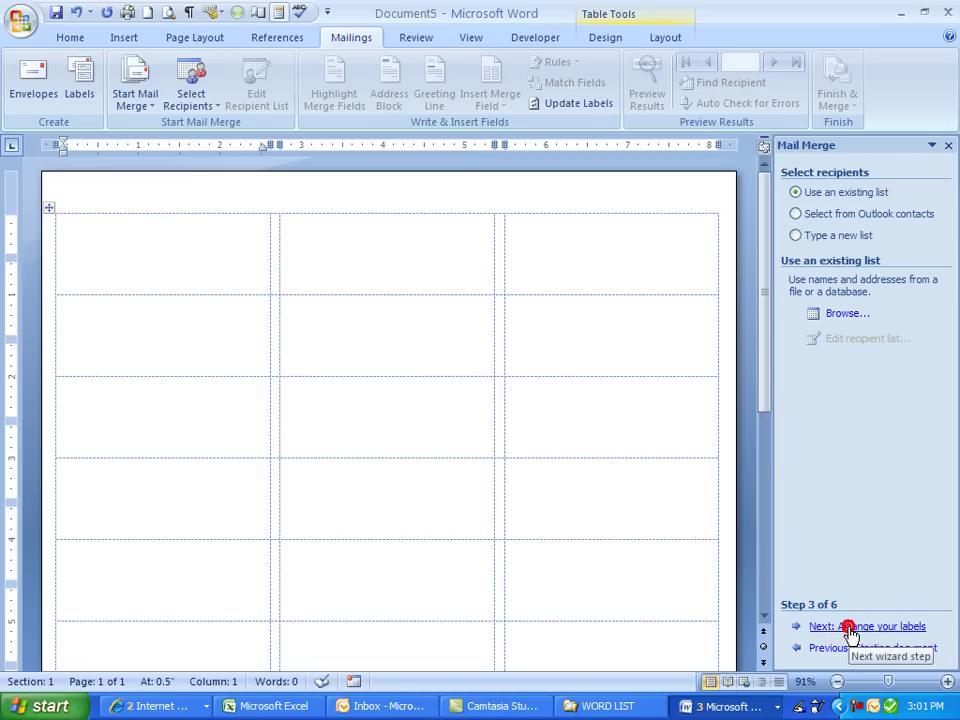
left_click(840, 316)
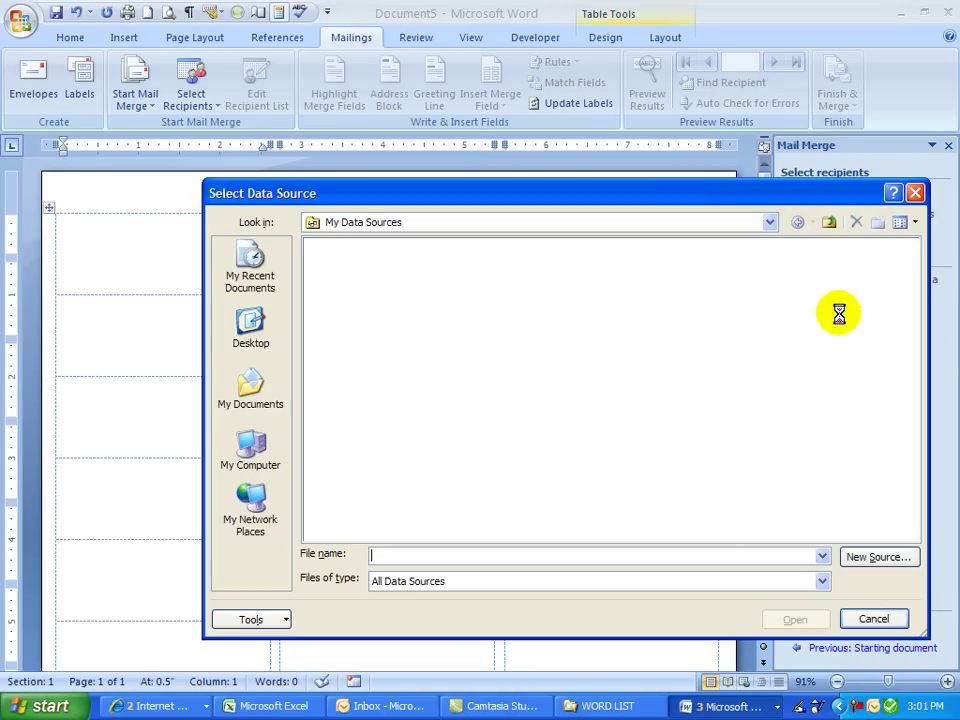
left_click(250, 325)
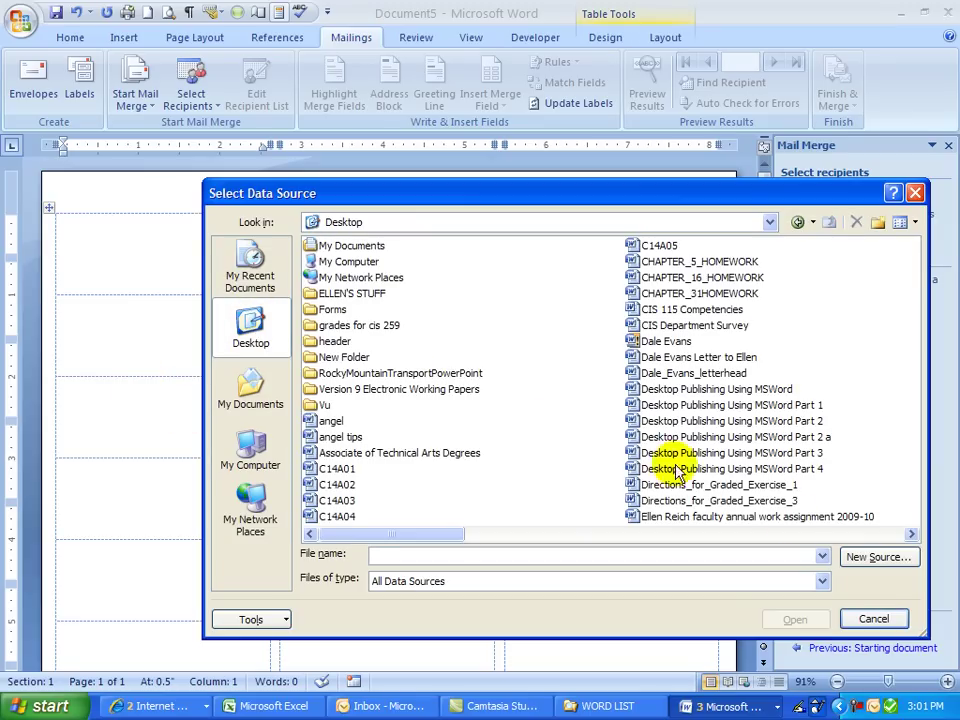
left_click(911, 534)
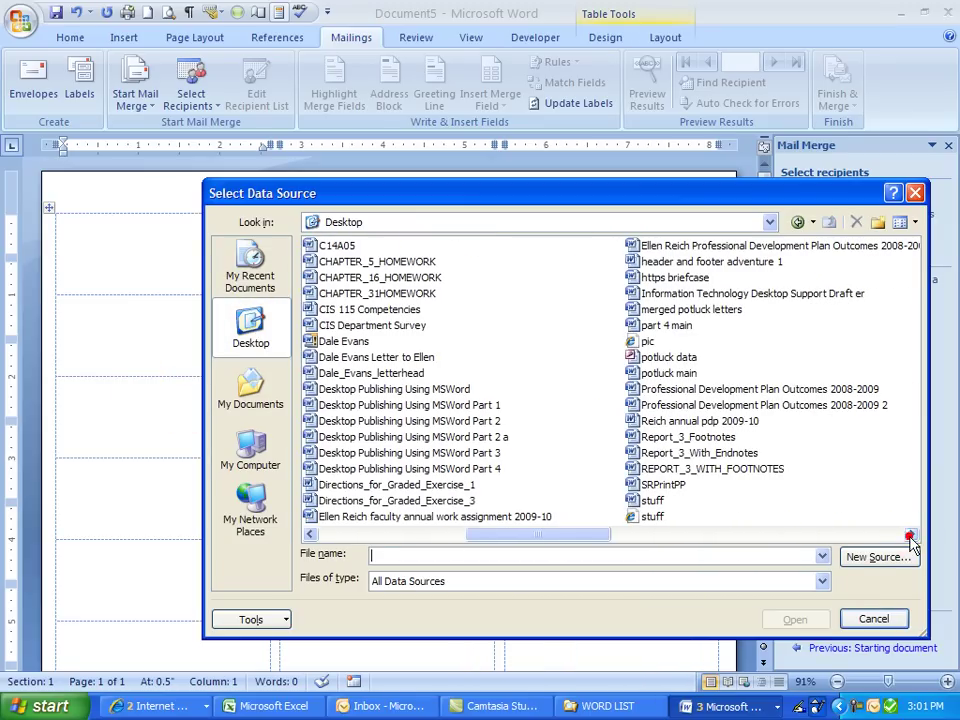
left_click(640, 357)
left_click(782, 615)
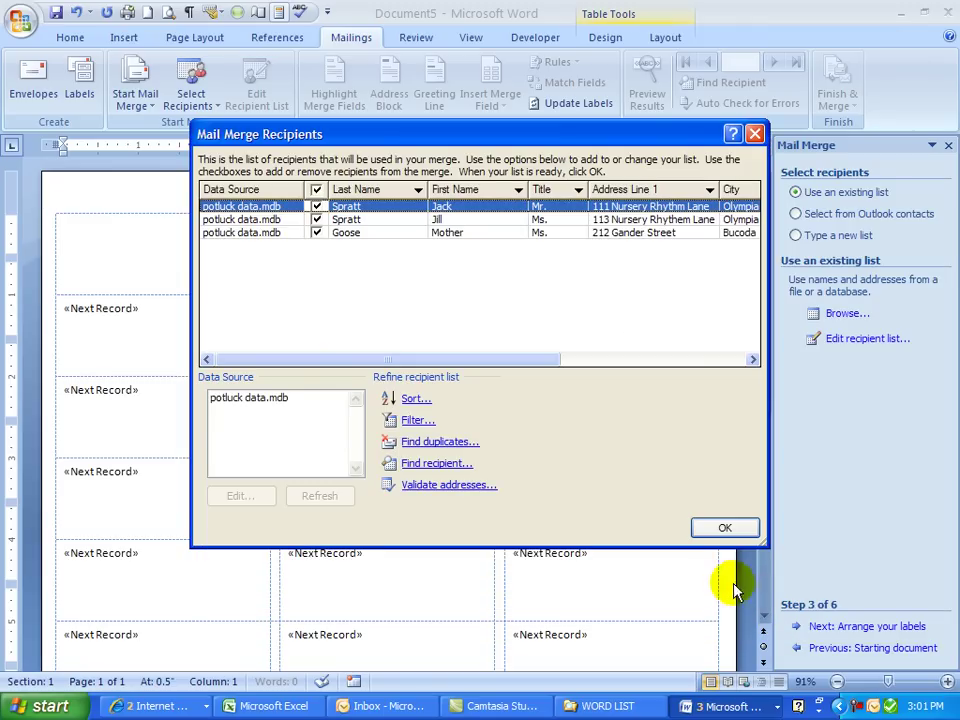
left_click(724, 529)
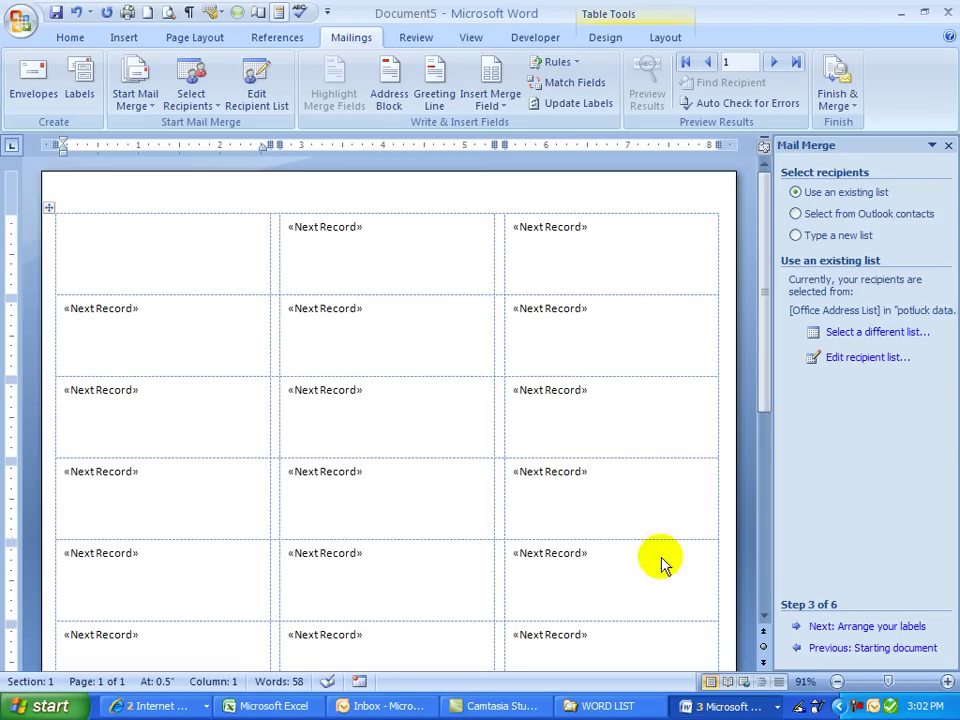
Insert an address block in the first label, with the Middle Name field matched to MI.
left_click(858, 630)
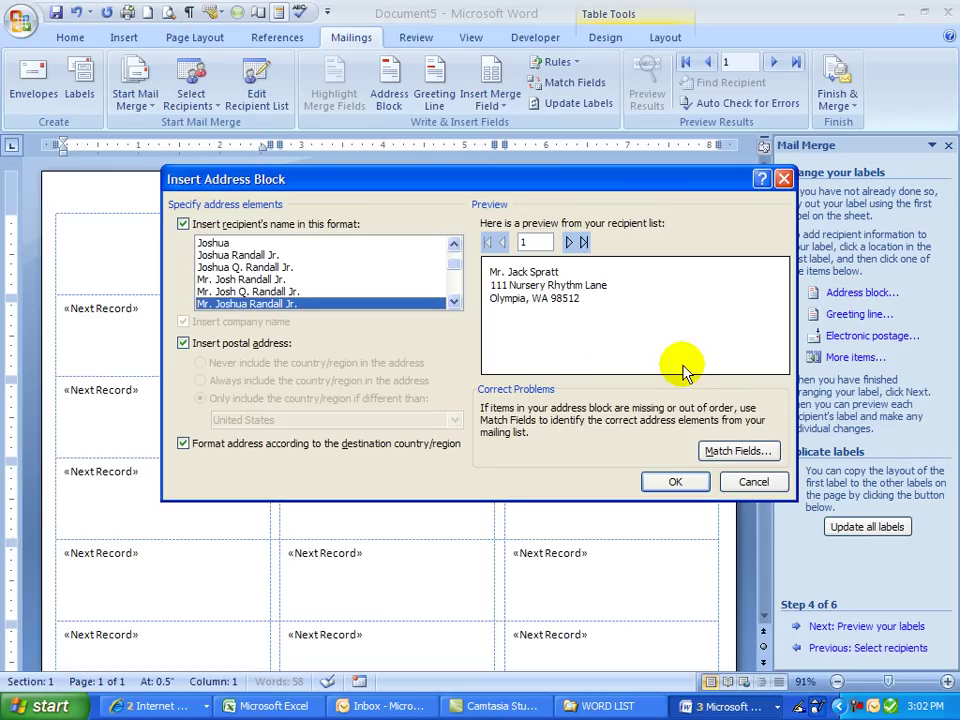
left_click(738, 451)
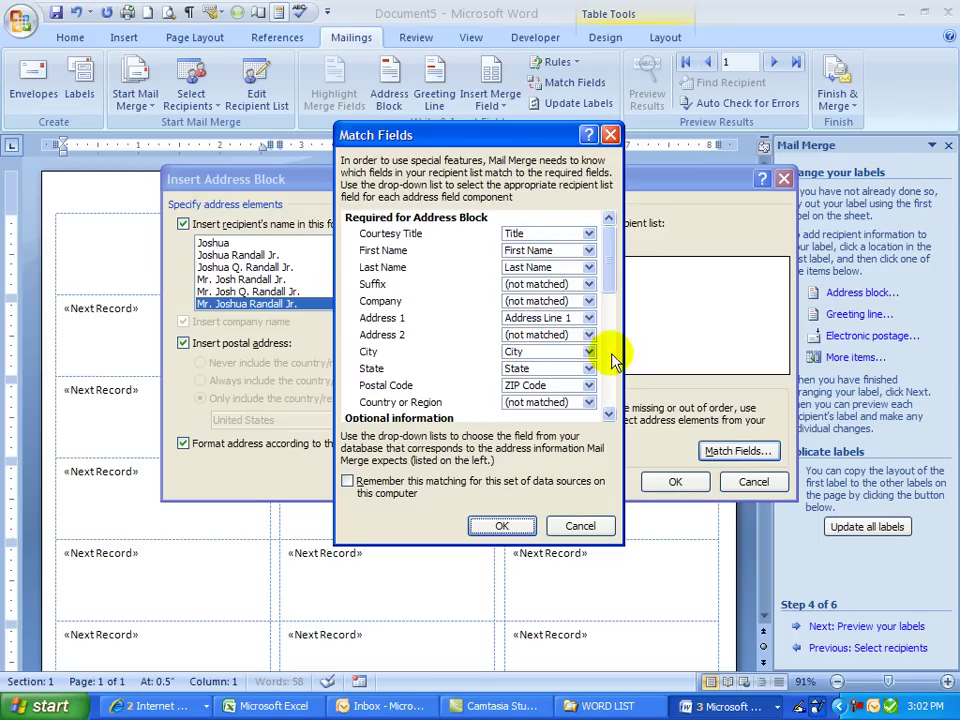
left_click_drag(608, 274, 606, 328)
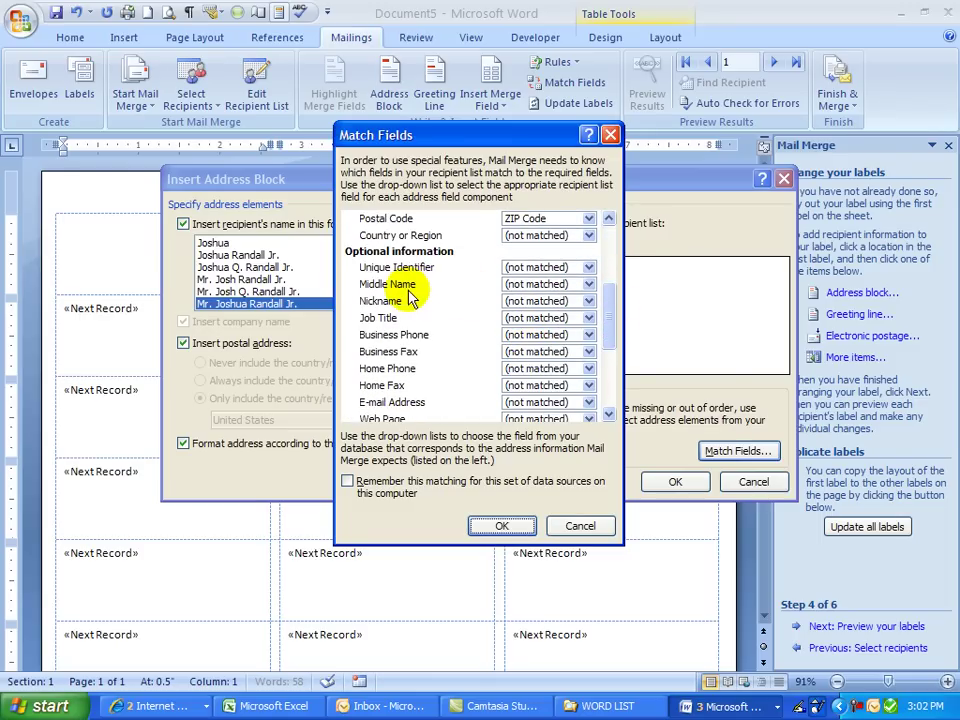
left_click(587, 284)
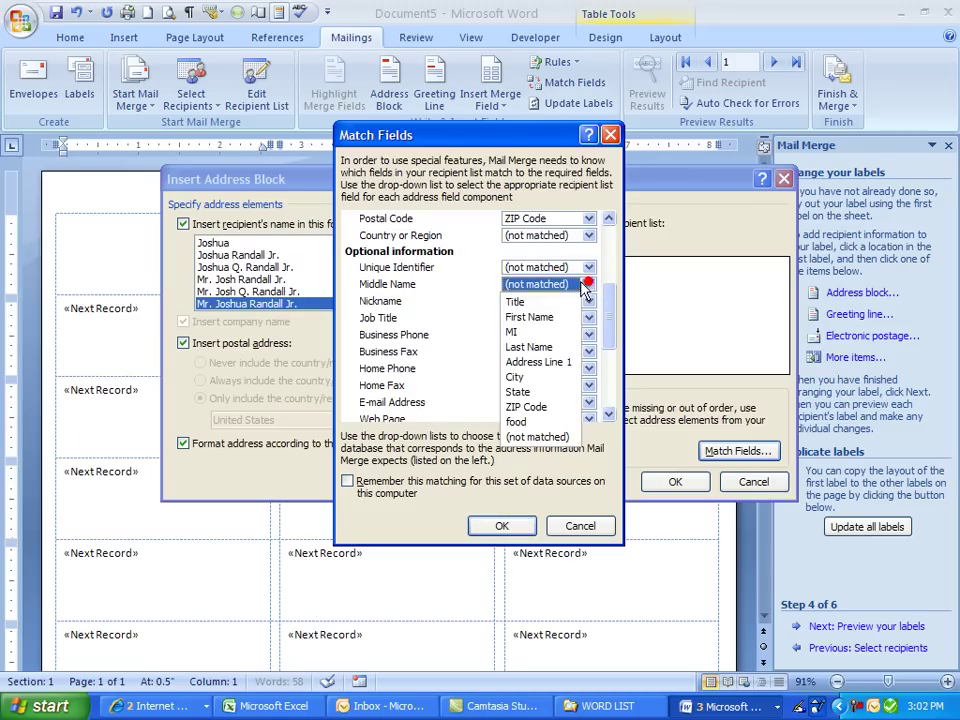
left_click(515, 333)
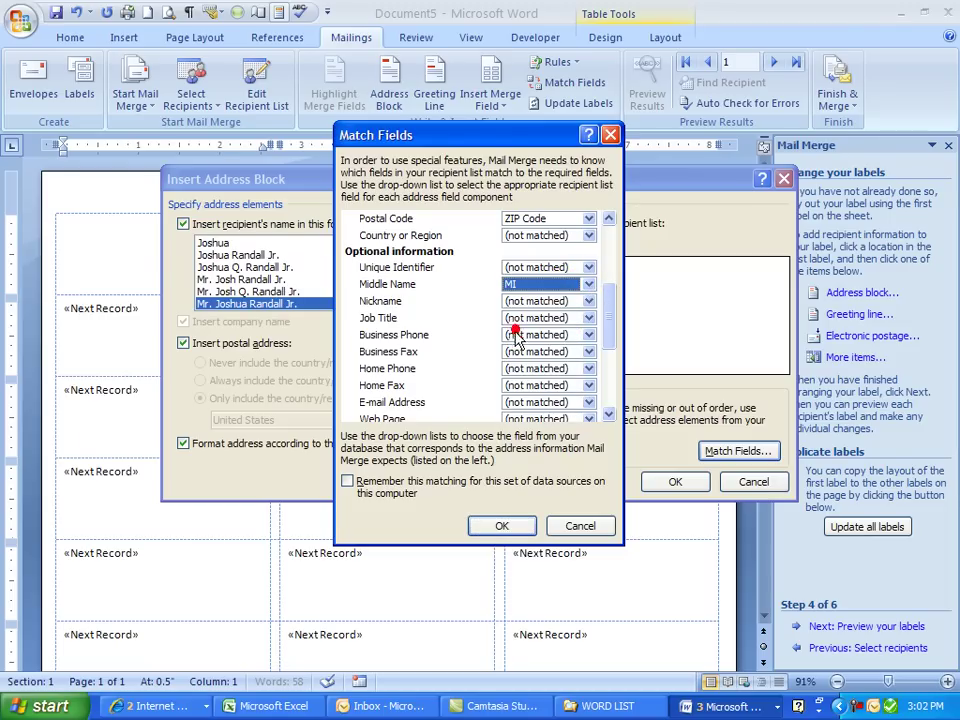
left_click(506, 526)
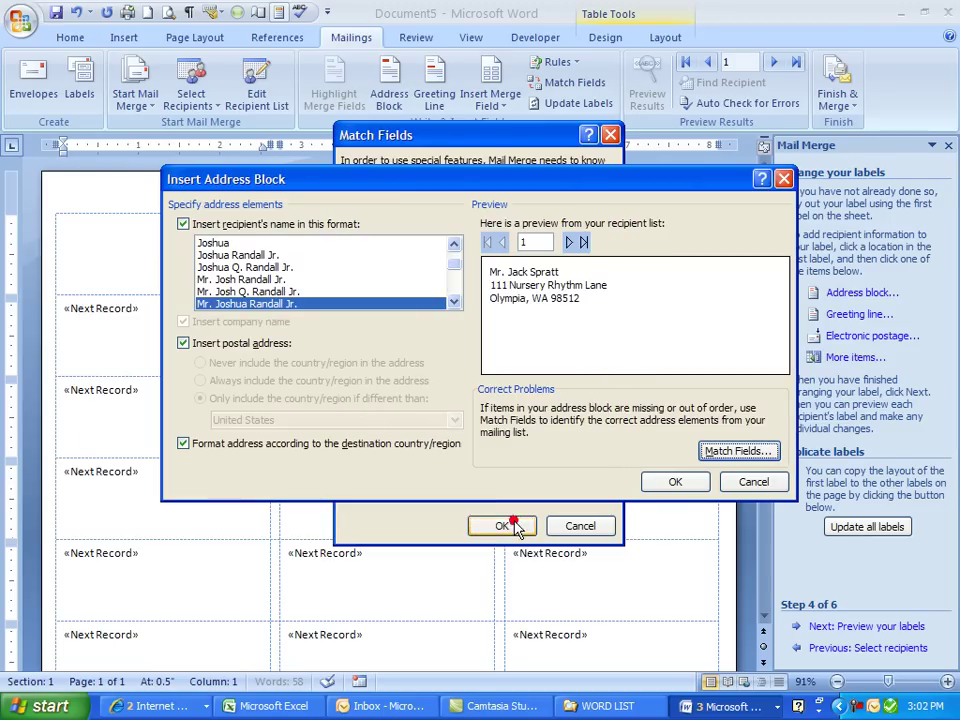
left_click(658, 482)
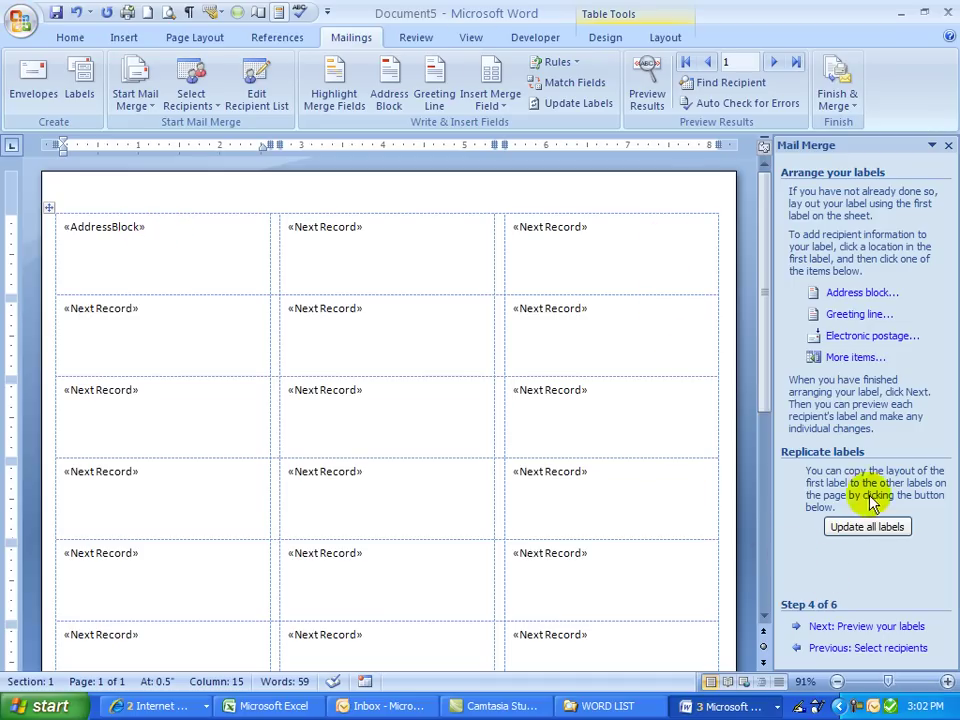
Copy the first label's layout to all the other labels and preview the merged labels.
left_click(856, 531)
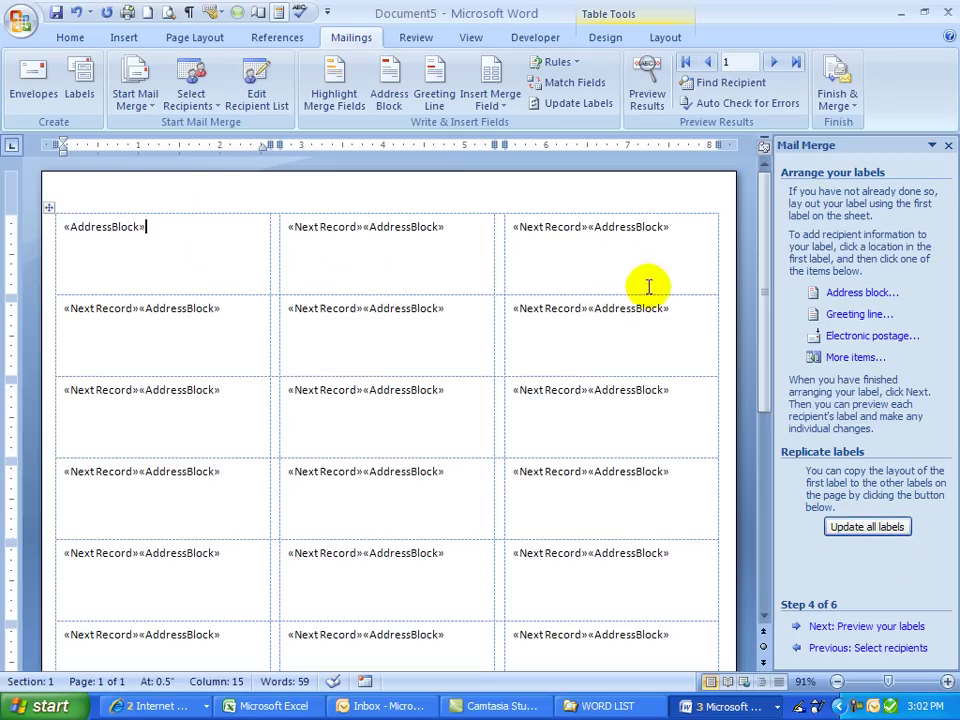
left_click(820, 626)
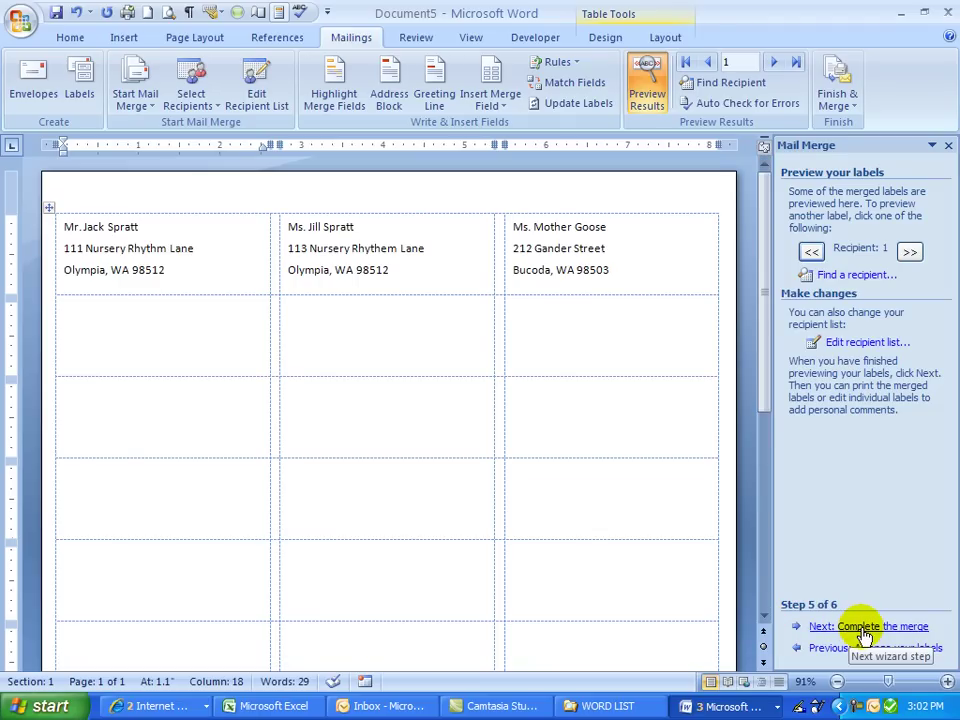
Complete the merge by sending all records to a new document of individual labels.
left_click(864, 628)
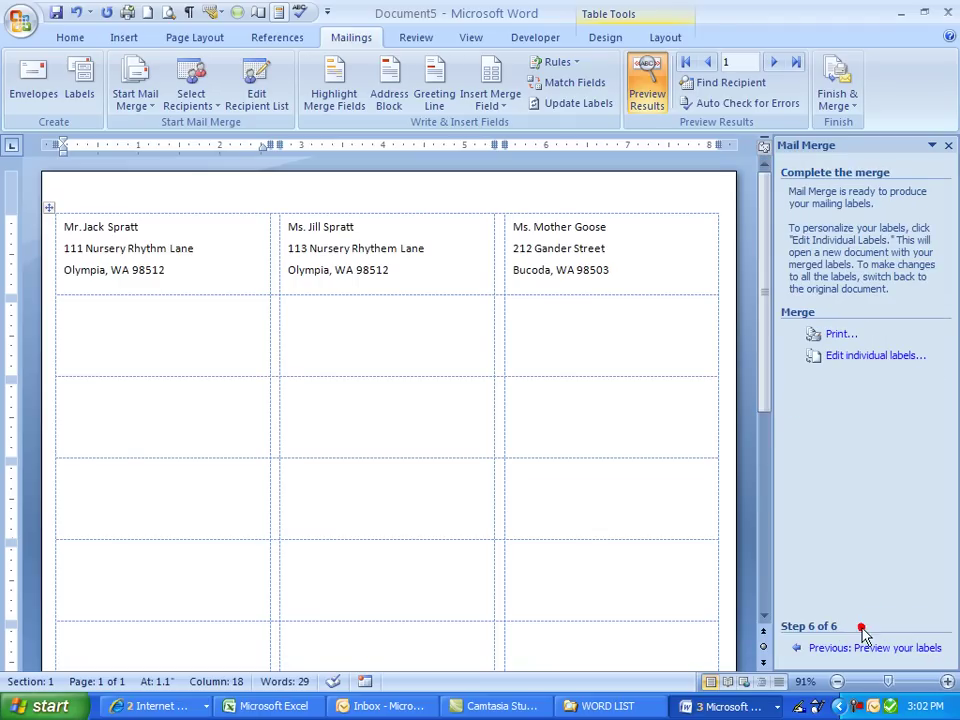
left_click(838, 358)
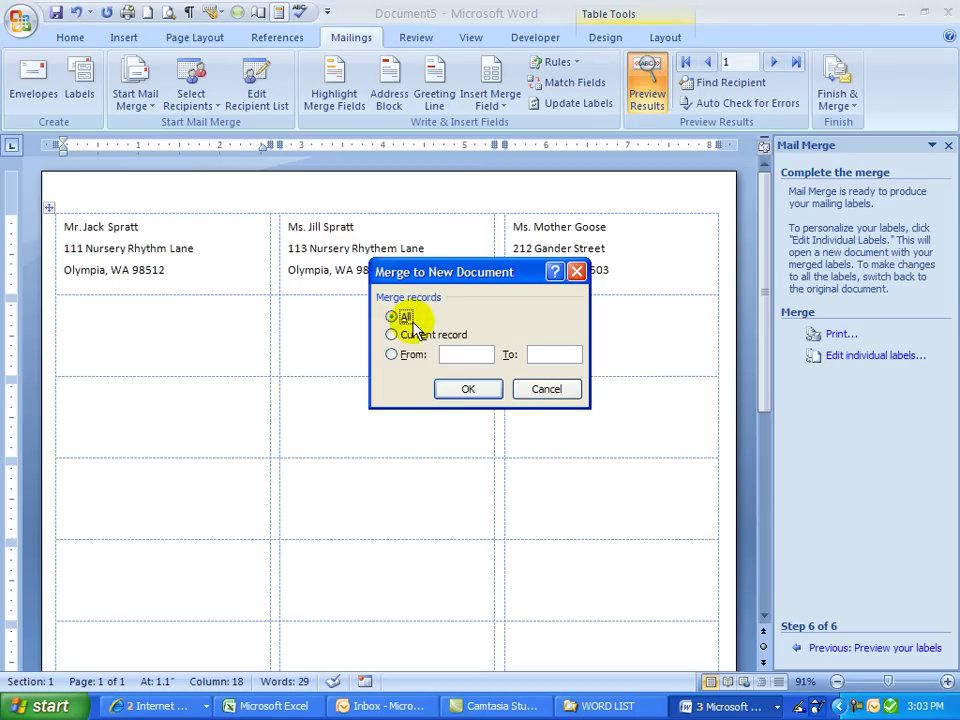
left_click(467, 390)
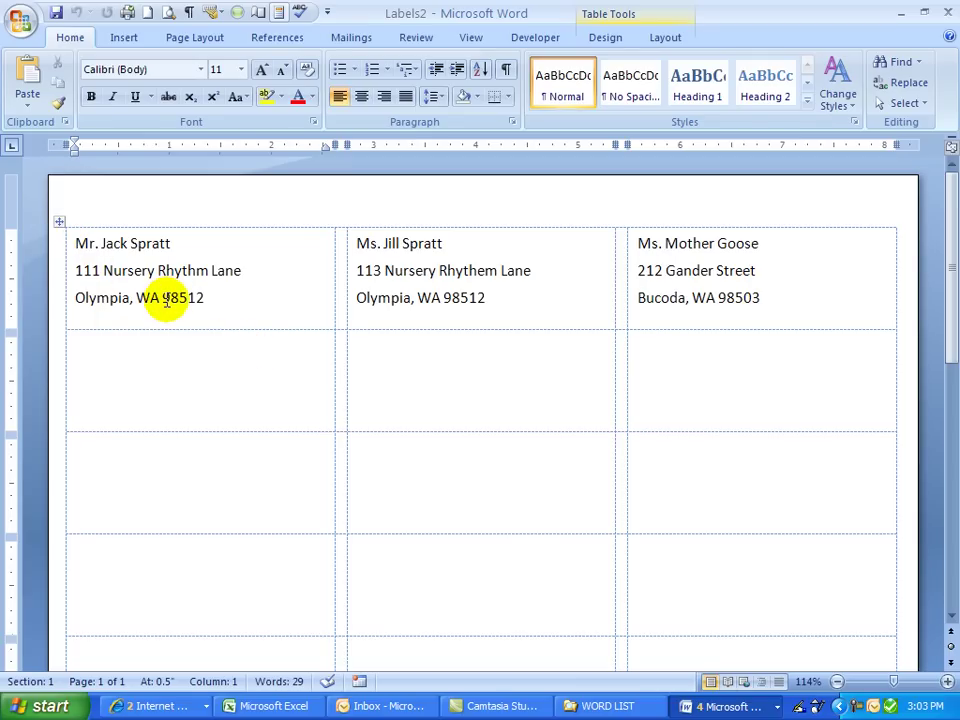
Apply the No Spacing style to the entire merged label sheet.
key("ctrl+a")
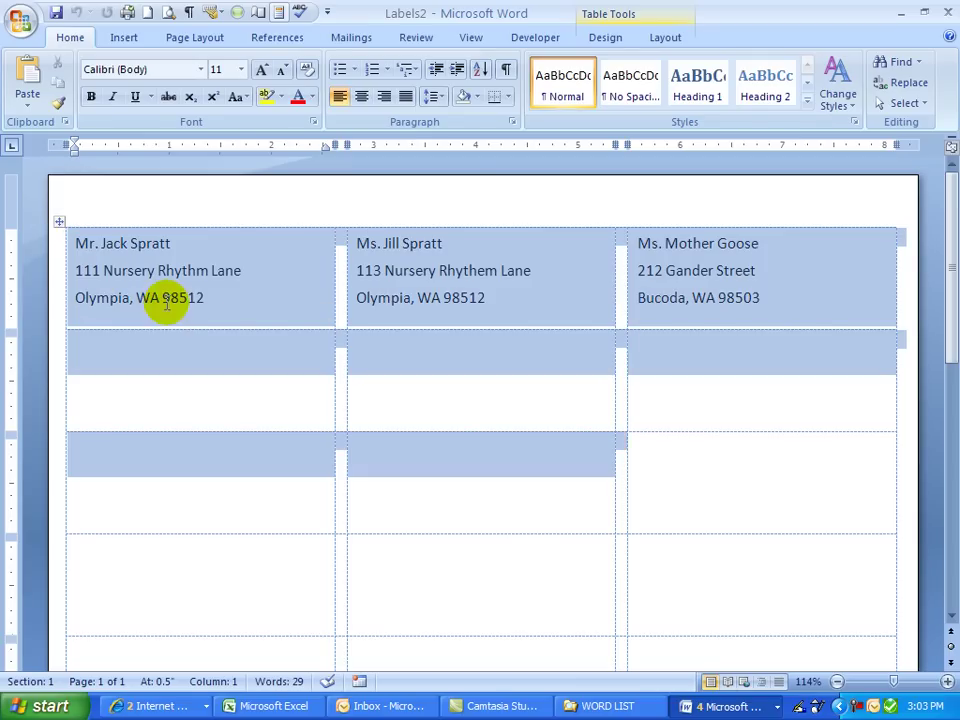
left_click(621, 92)
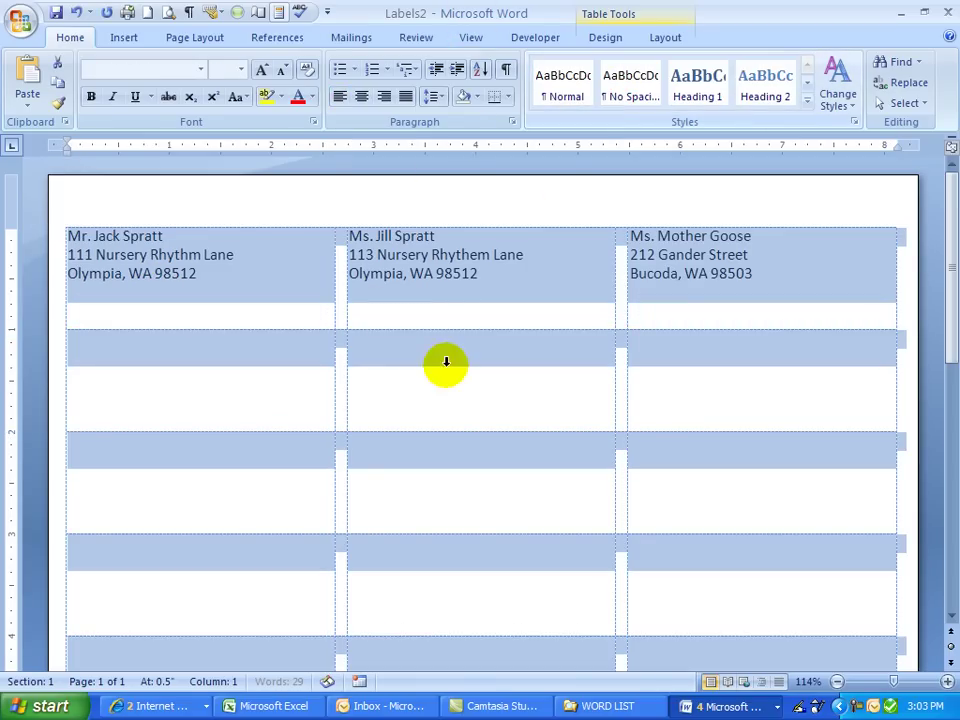
left_click(444, 314)
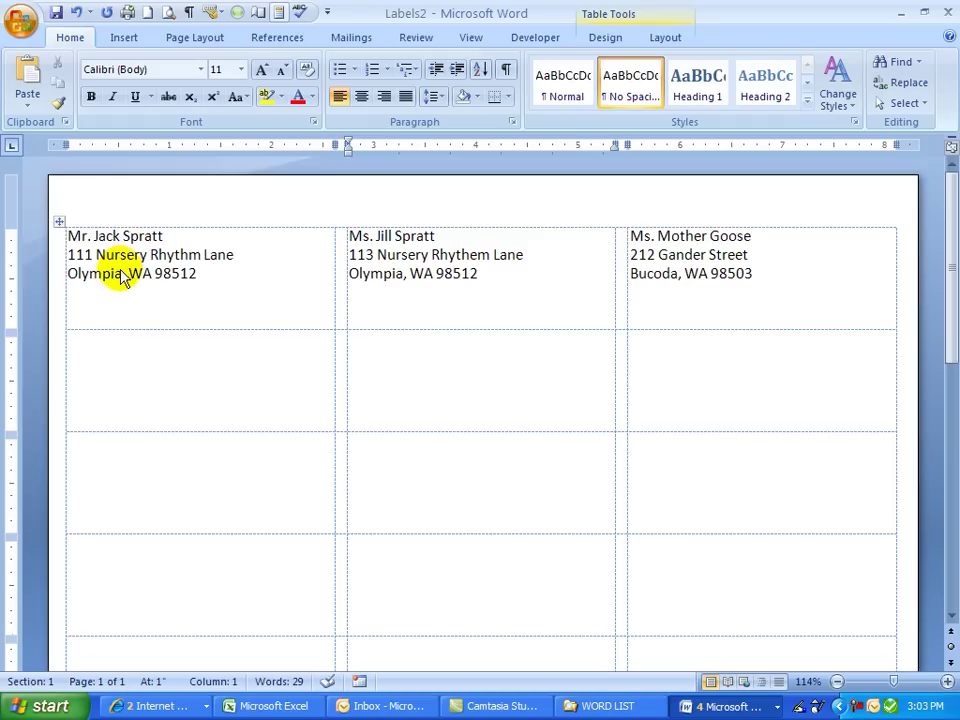
Save the merged document on the Desktop as "potluck labels".
key("ctrl+s")
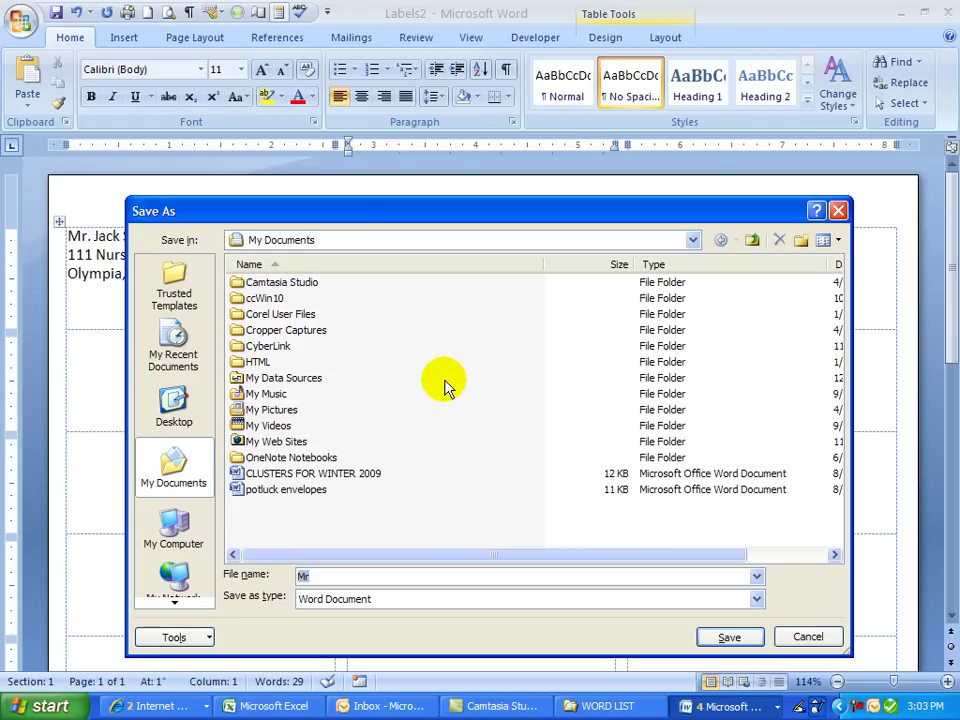
left_click(167, 408)
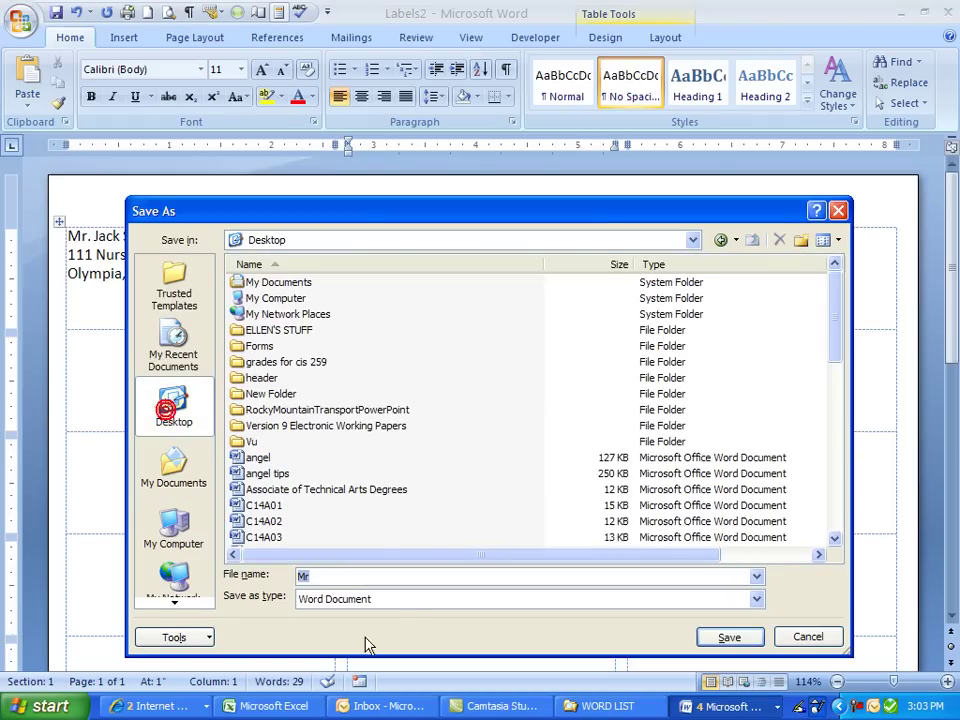
type("p")
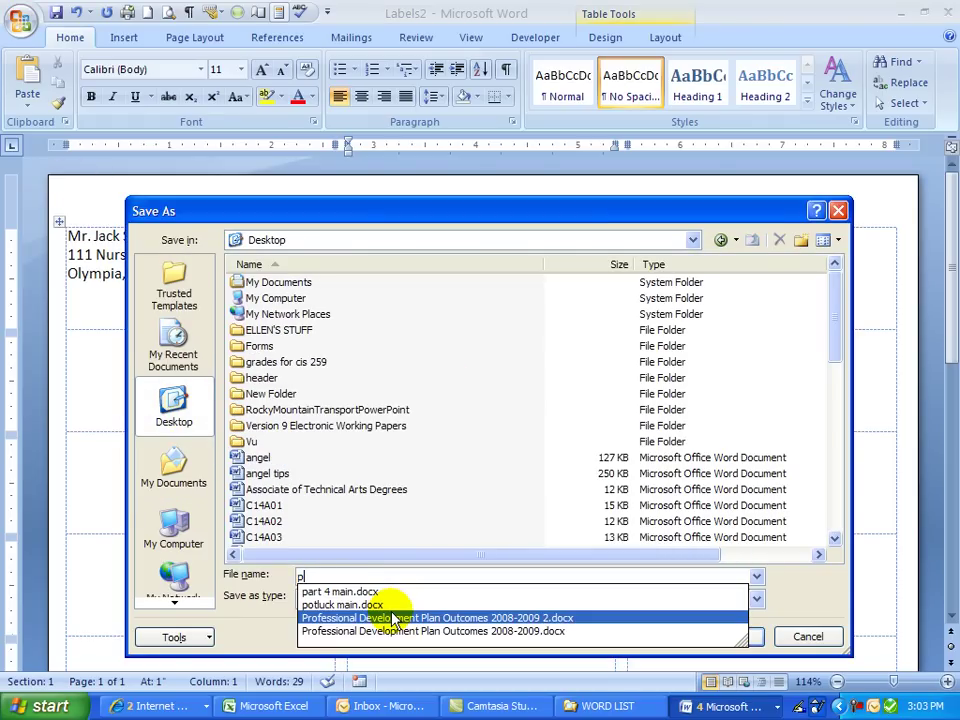
type("otlu")
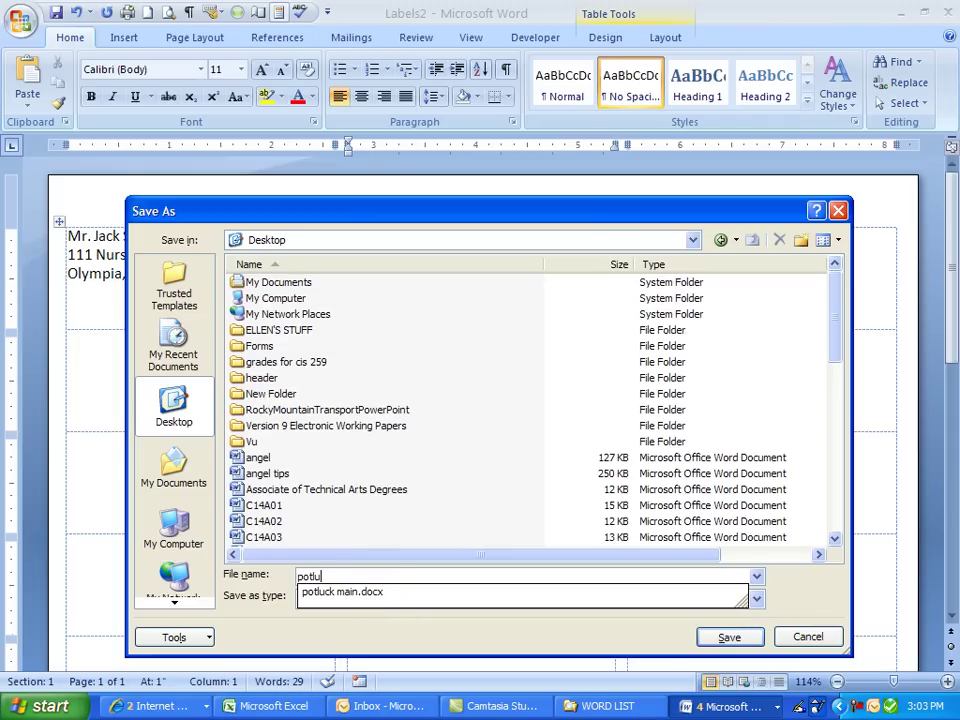
type("ck labels")
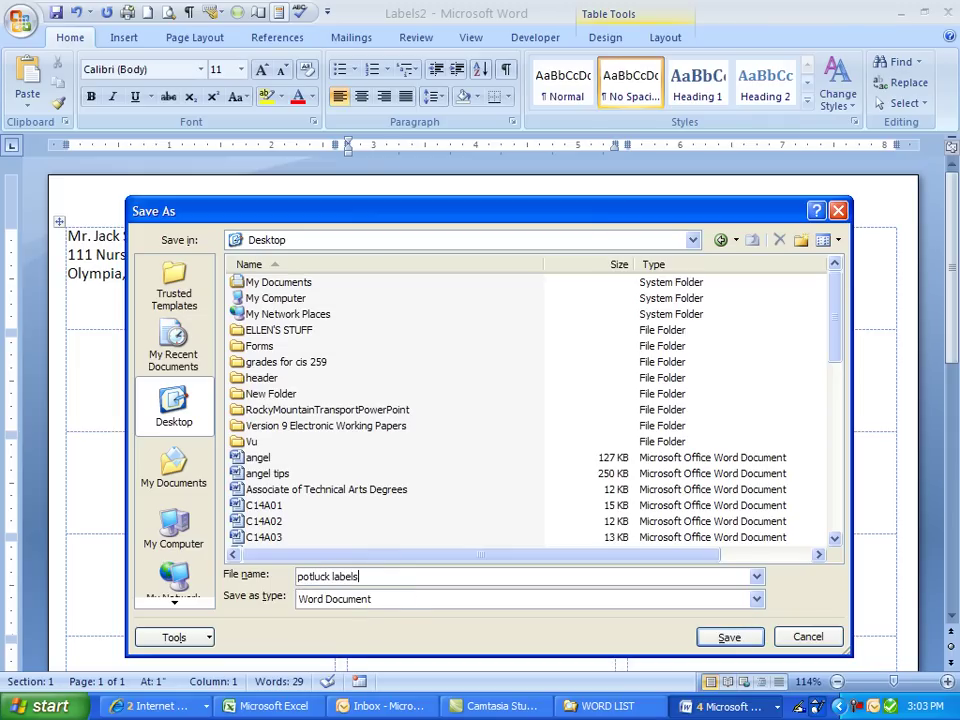
left_click(714, 636)
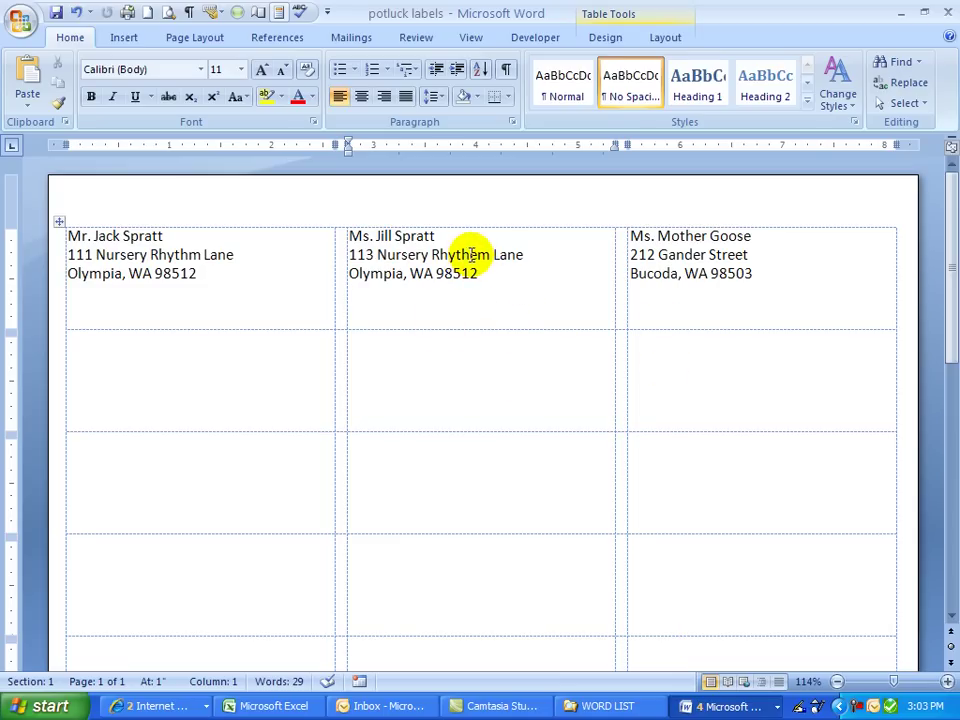
Remove the stray "e" from the misspelled street name in the first row's middle label and save the document.
left_click(467, 252)
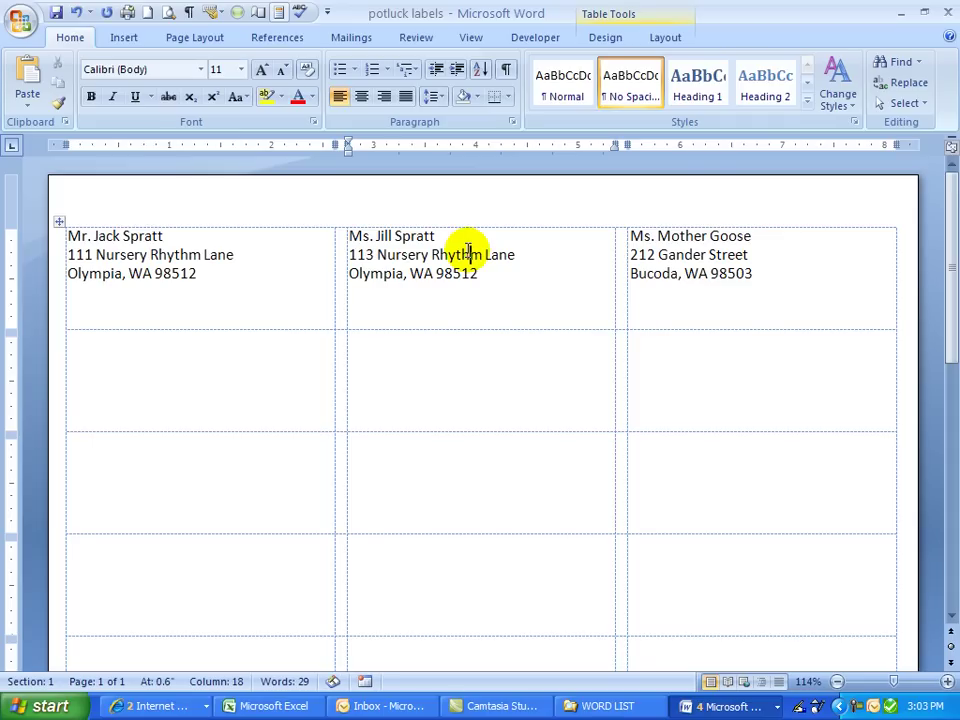
left_click(57, 12)
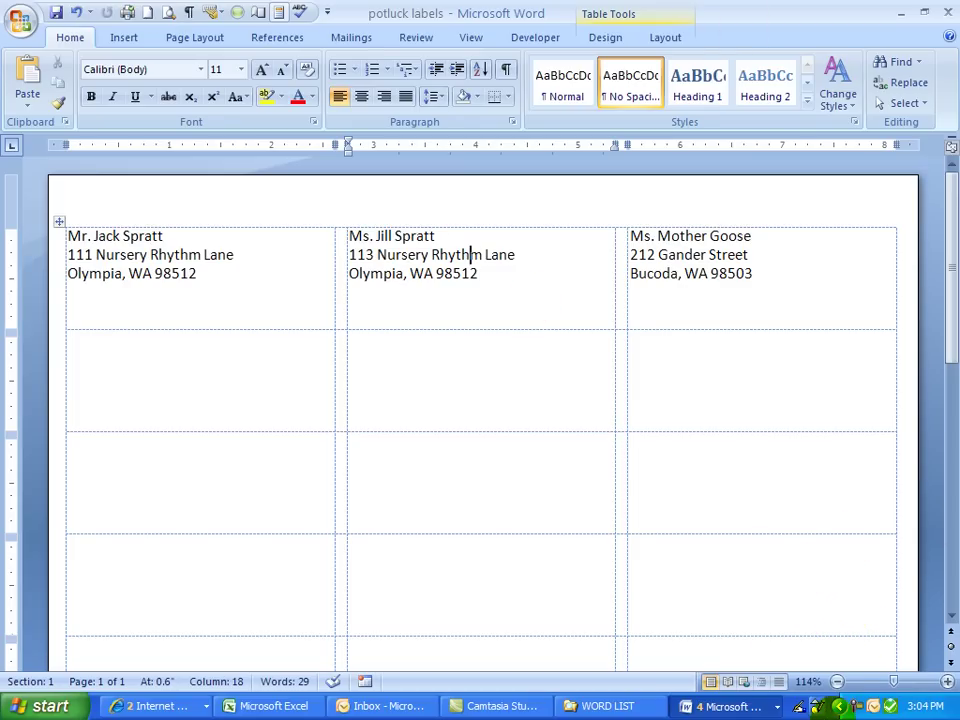
right_click(859, 705)
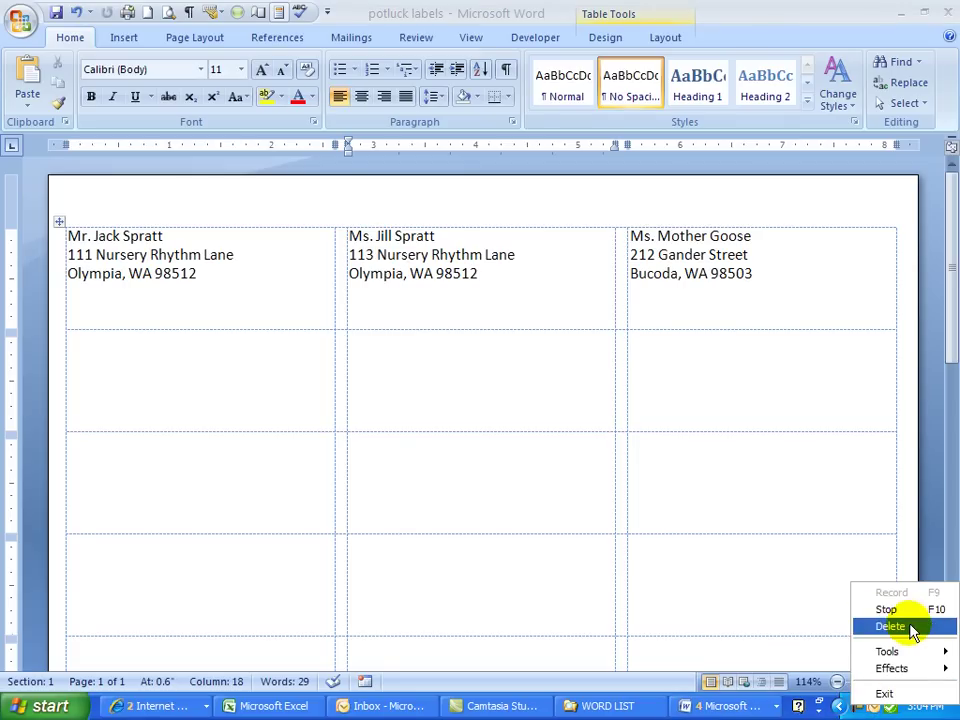